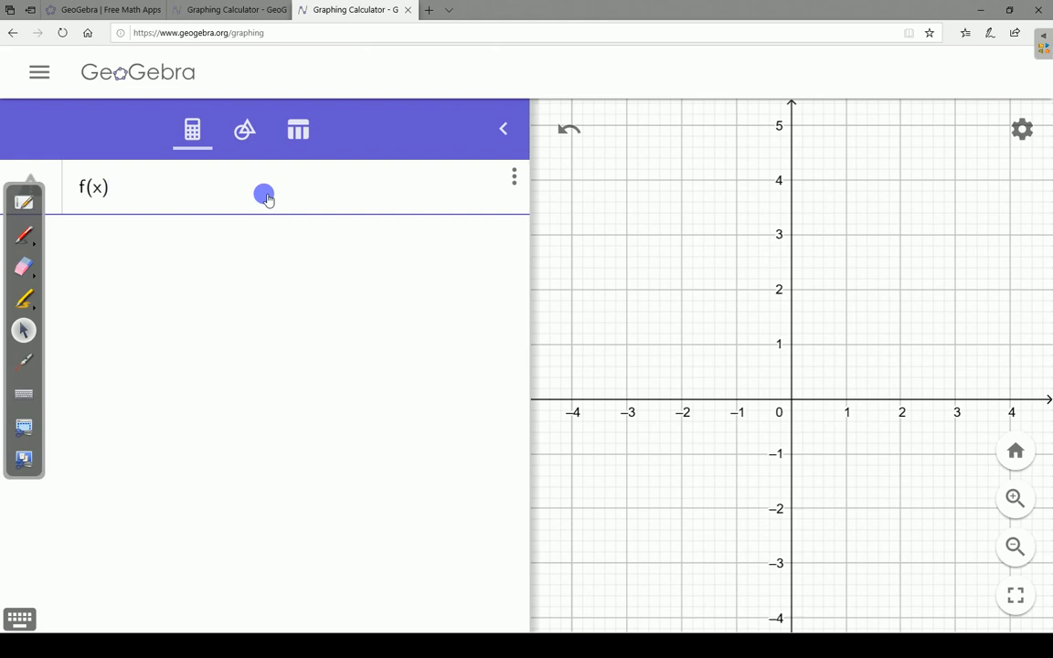
- Complete the definition of f(x) as 15000(1-.20)^x and enter it
type("=15000")
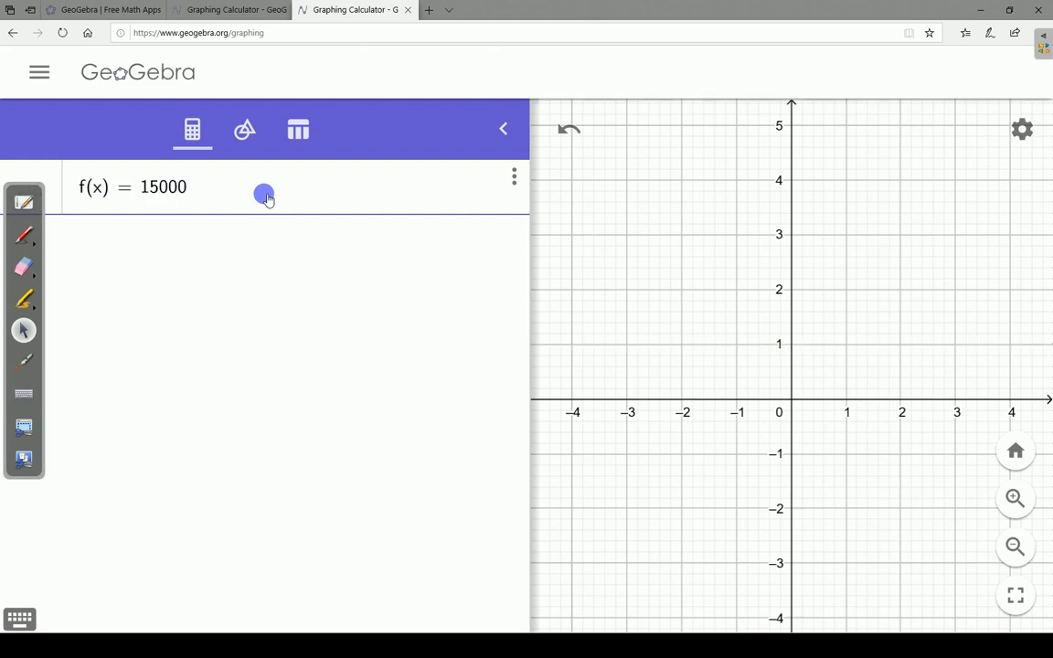
type("(")
type("1-.20")
type(")^x")
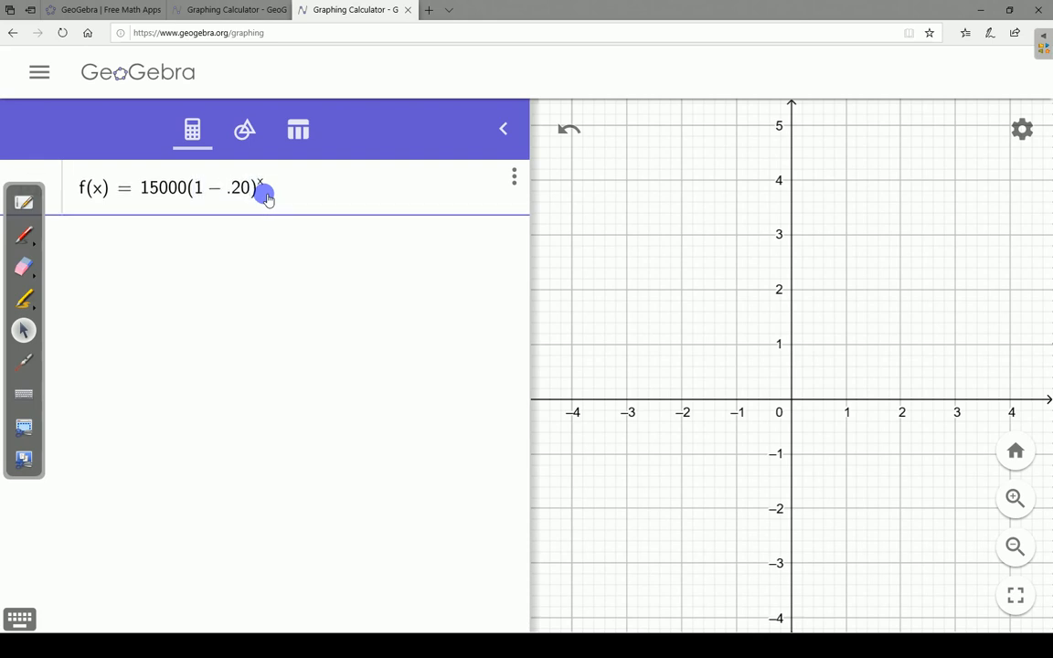
key("Return")
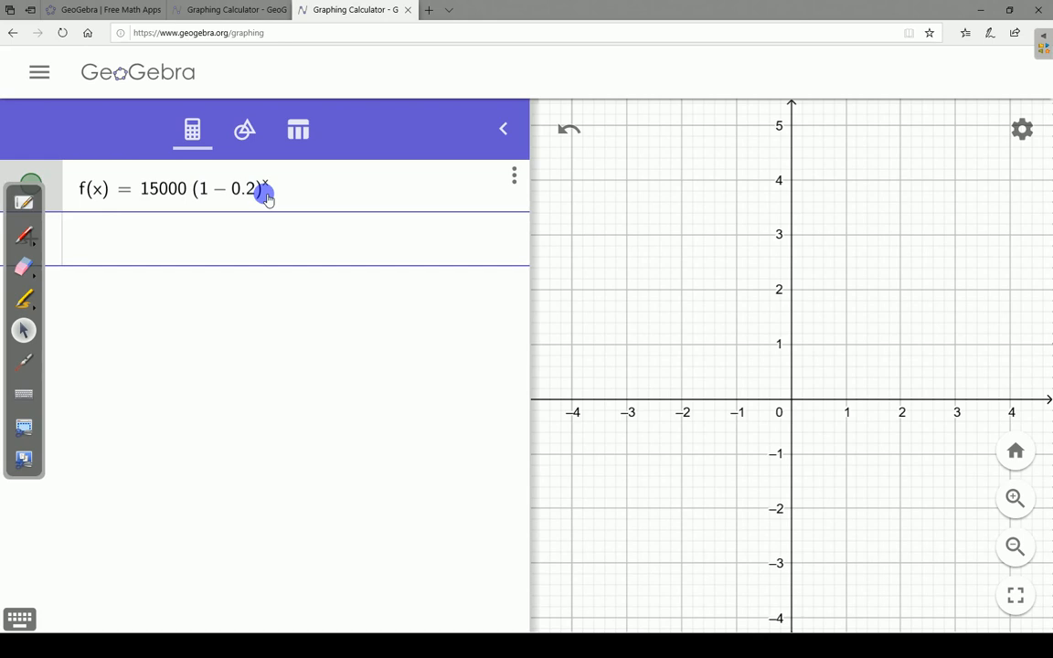
- Define a second function, g(x)=12000(1-.15)^(x-1), below f(x)
type("g(x")
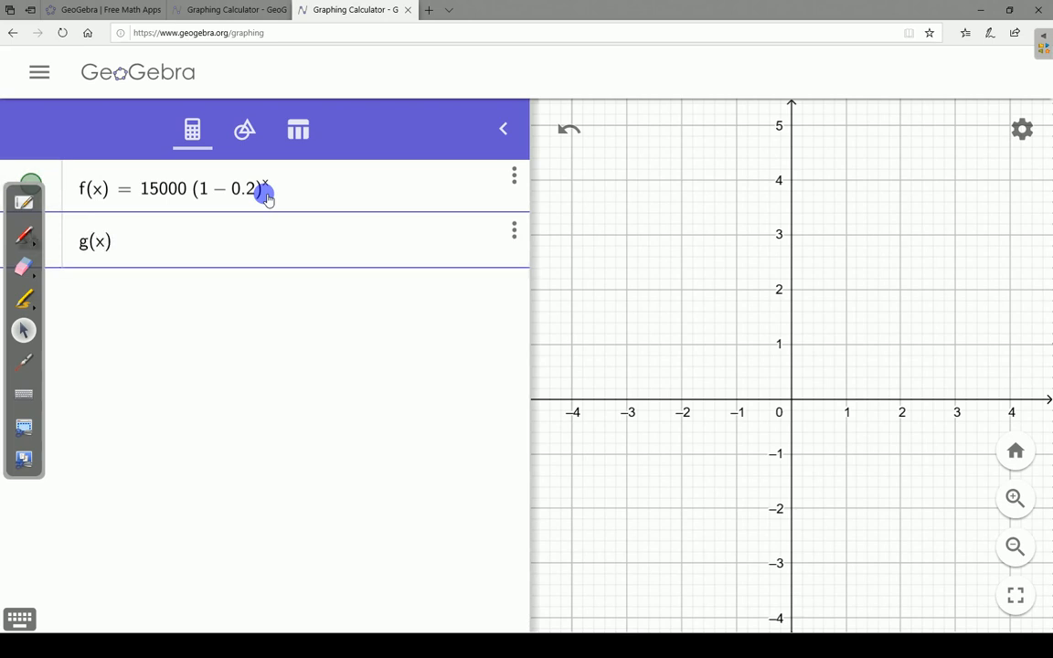
type(")=12000(")
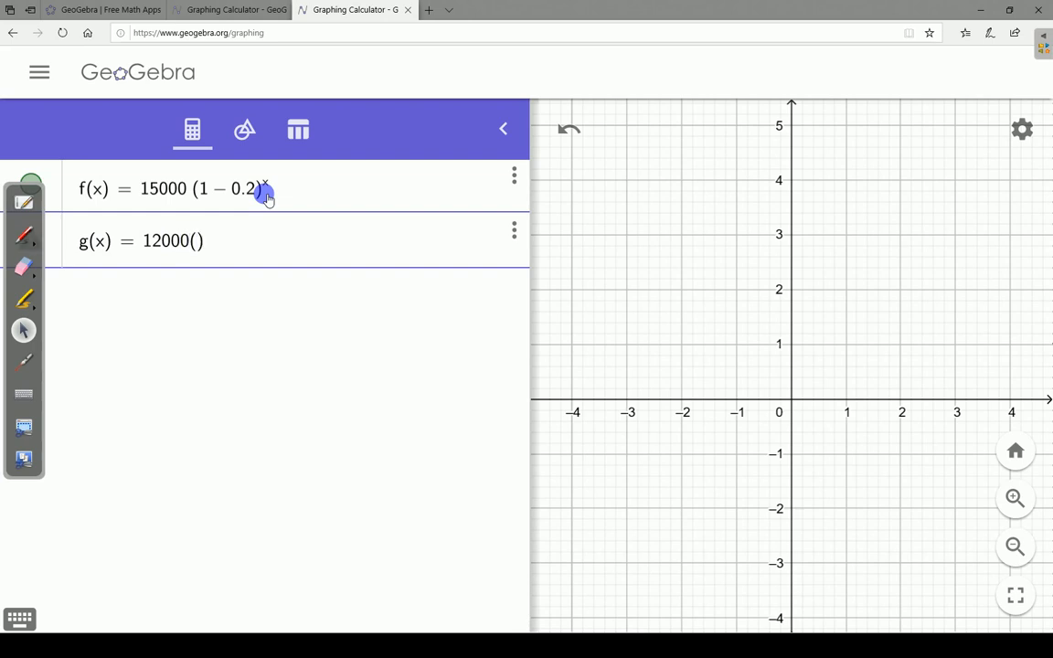
type("1-.15")
type("^x")
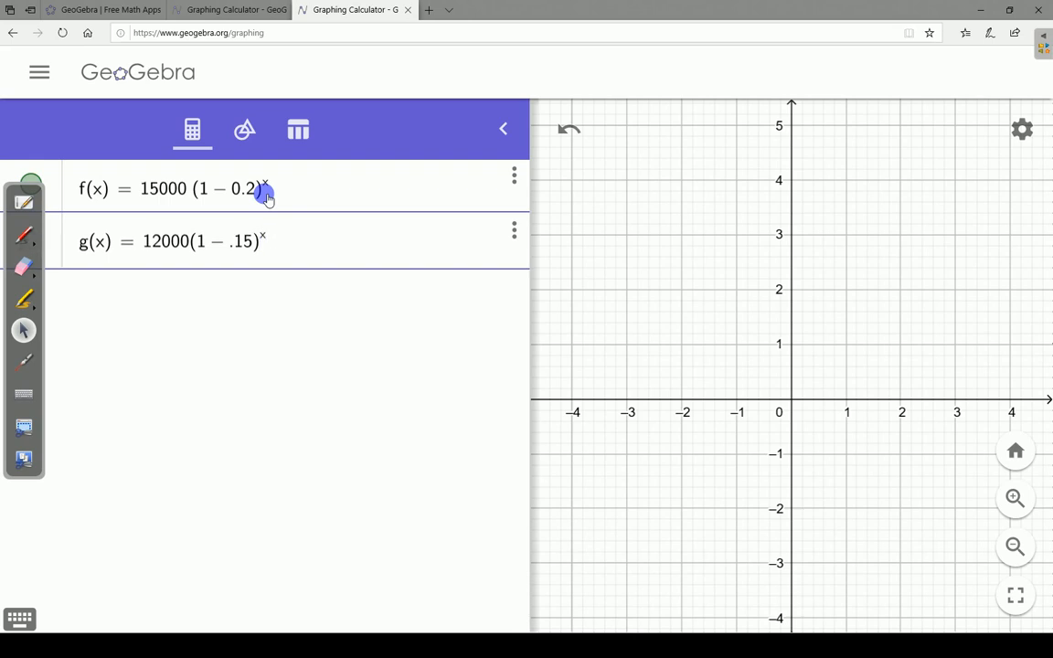
type("-1")
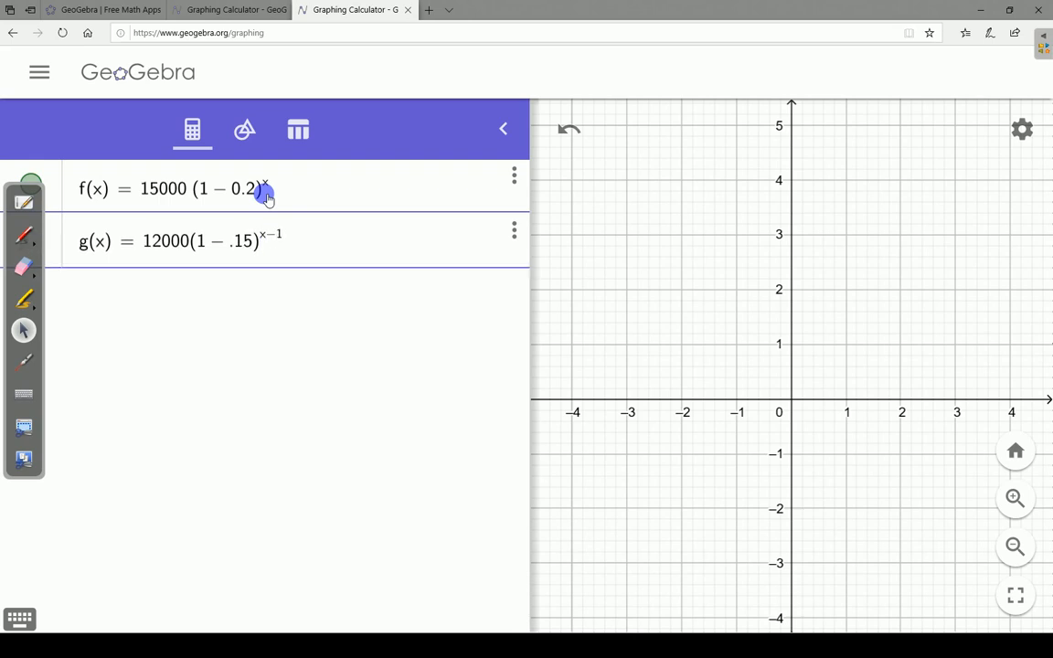
key("Return")
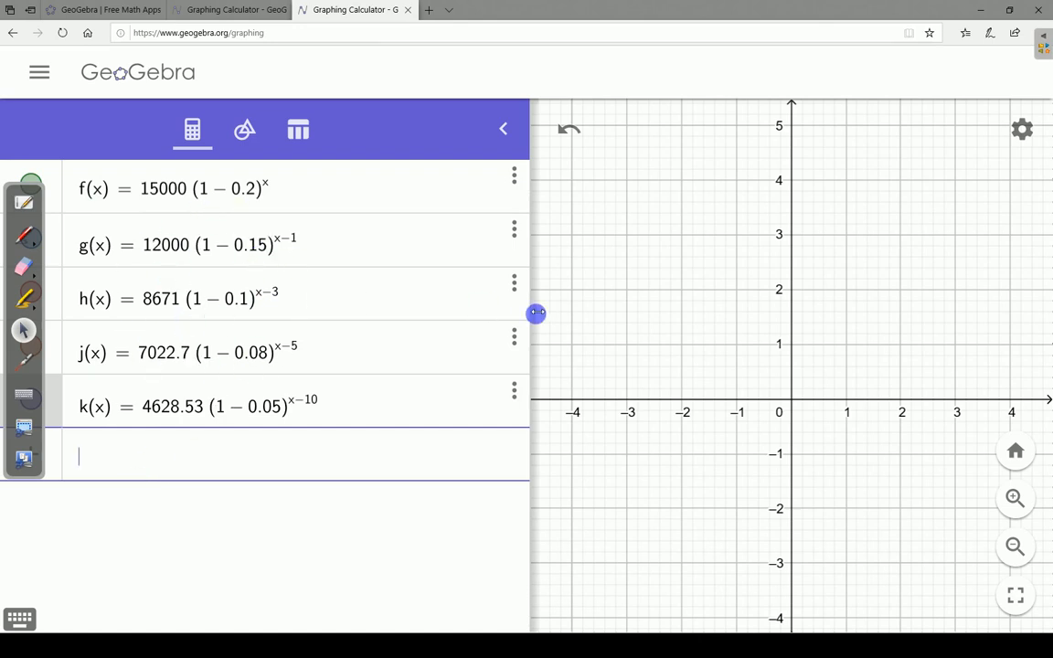
- Widen the graph area, rescale the y-axis to fit values up to about 15000, and shift the origin so the first quadrant fills the view
left_click_drag(537, 313, 402, 316)
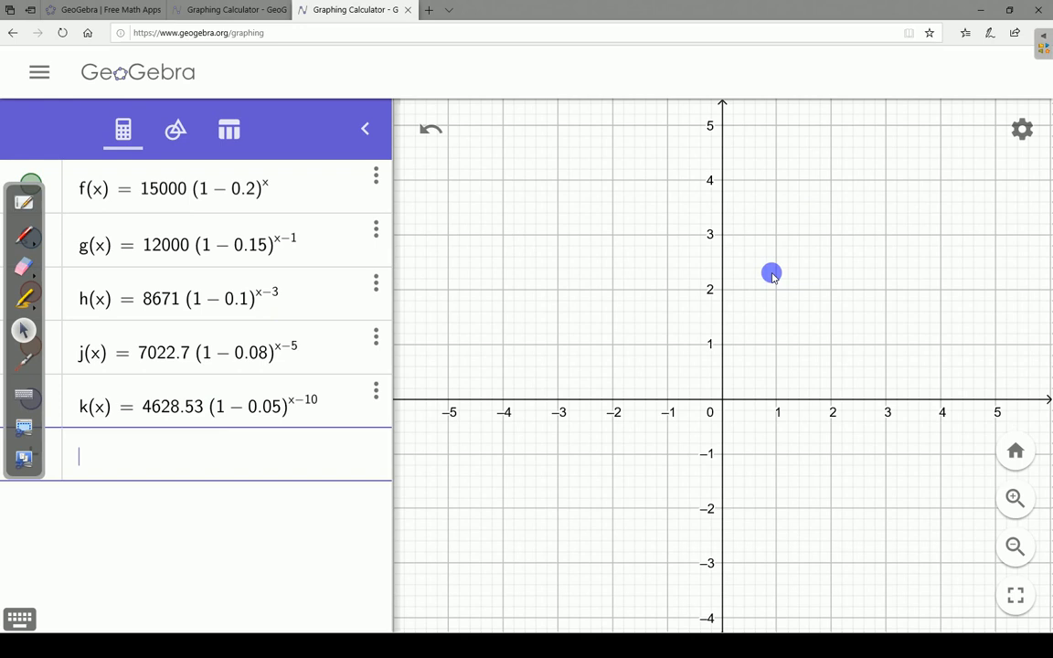
scroll(773, 277, "down", 6)
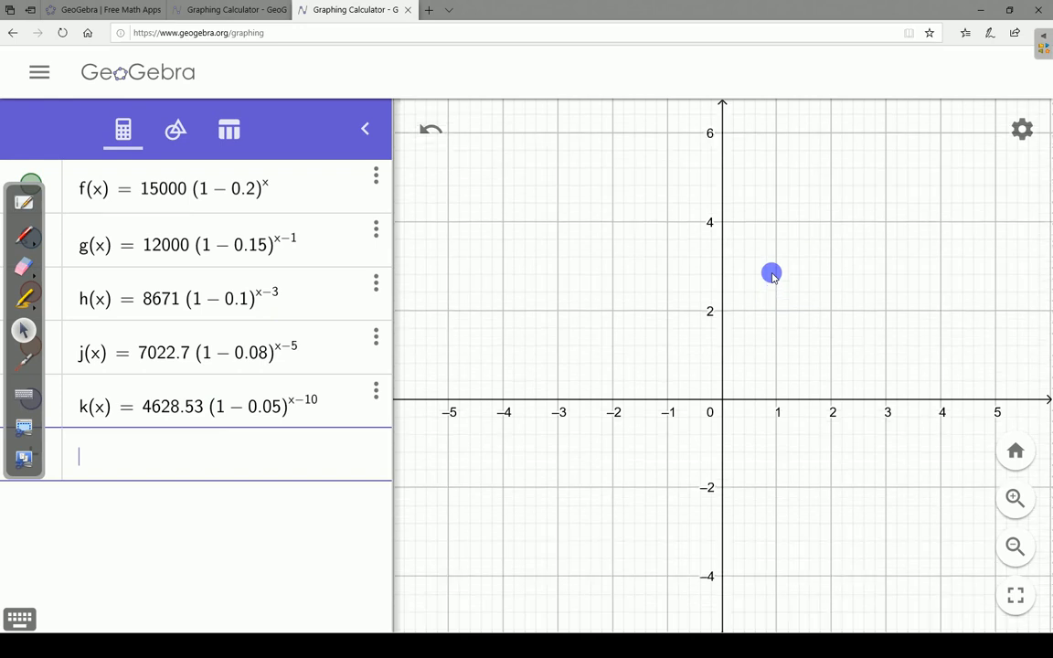
scroll(774, 277, "down", 10)
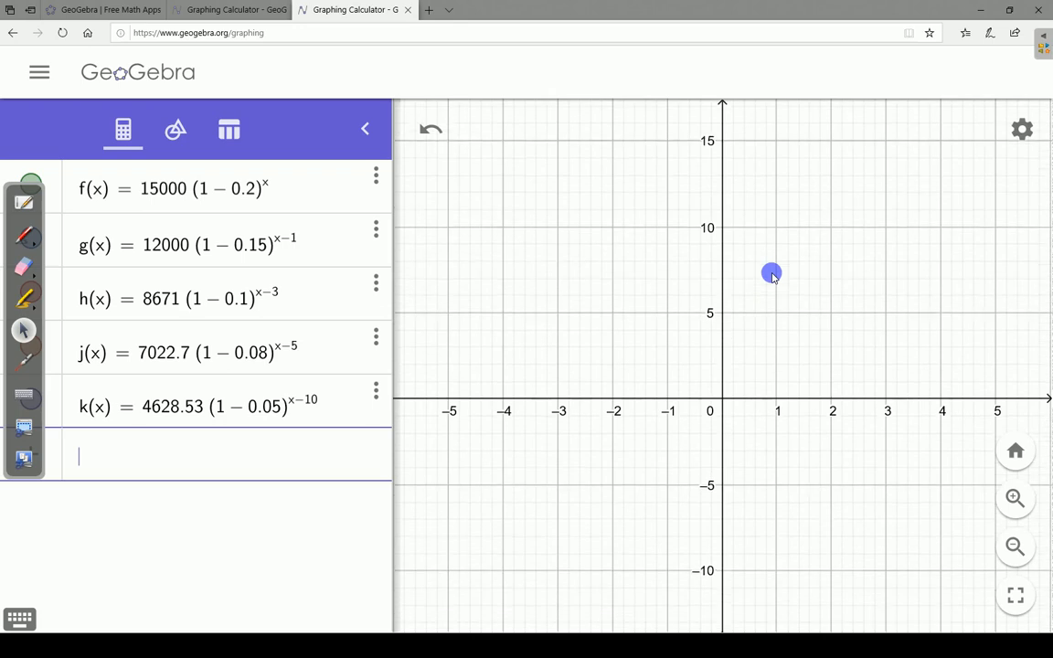
scroll(774, 277, "down", 10)
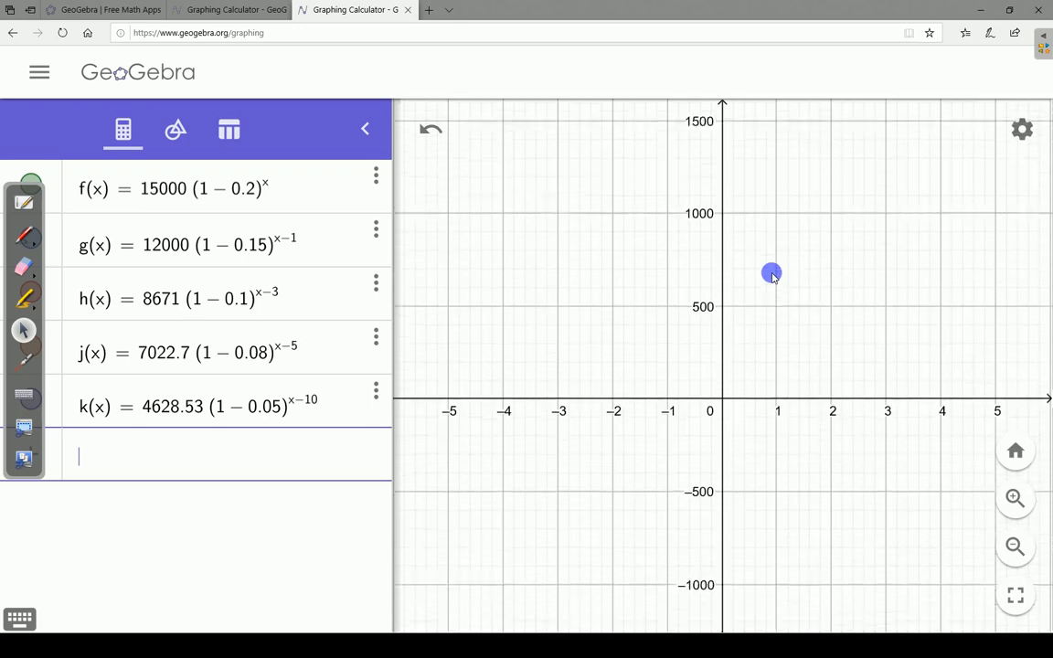
scroll(773, 277, "up", 2)
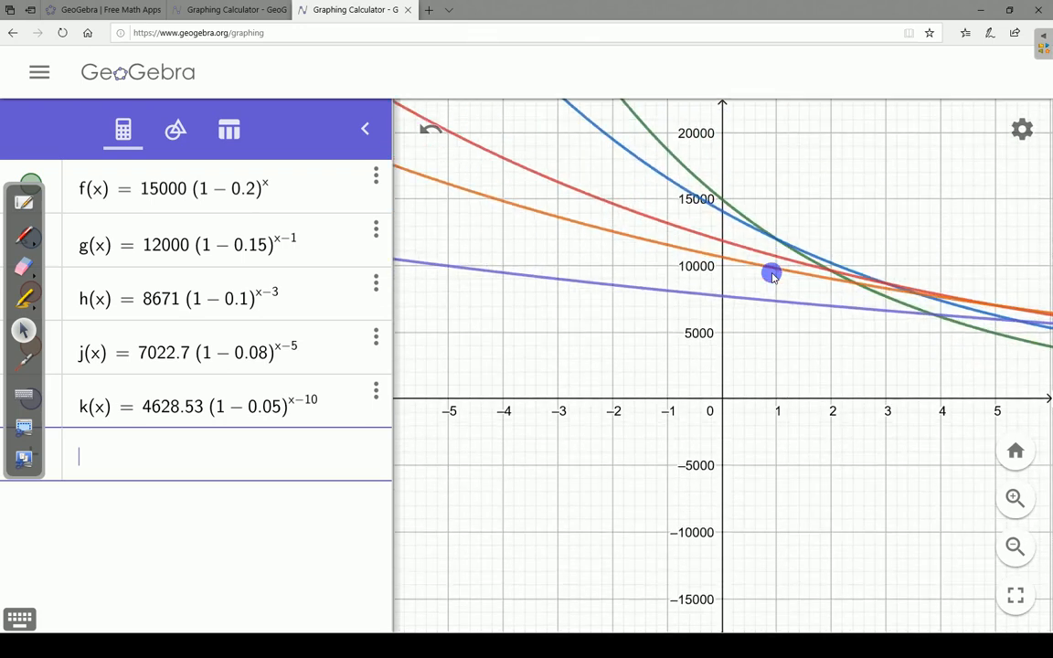
left_click_drag(717, 381, 580, 441)
key("shift+Down")
key("shift+Down")
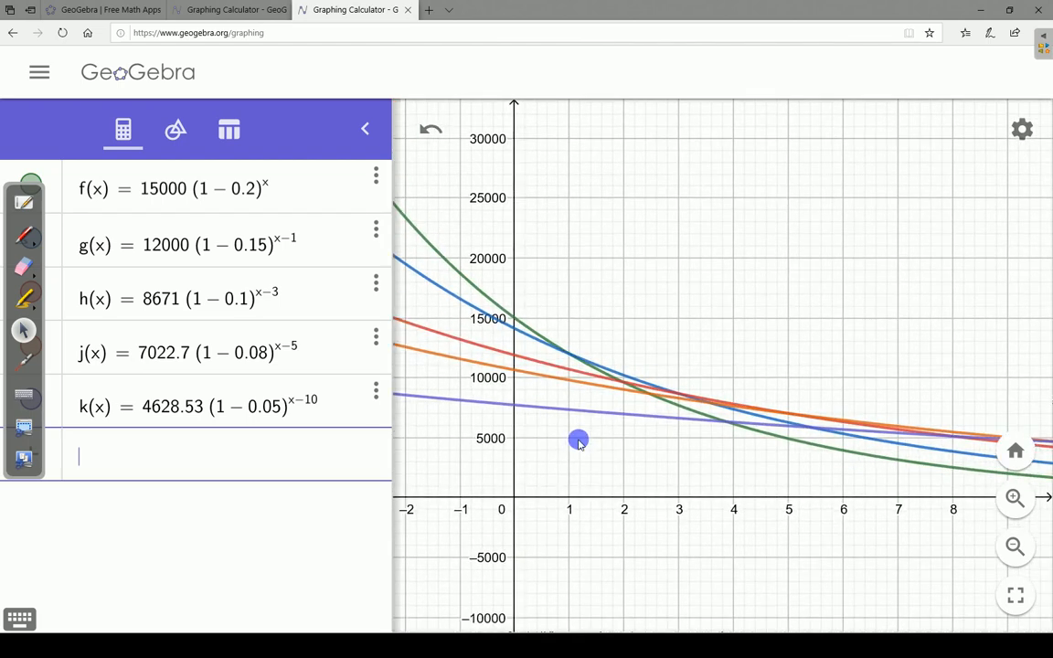
key("shift+Up")
key("shift+Up")
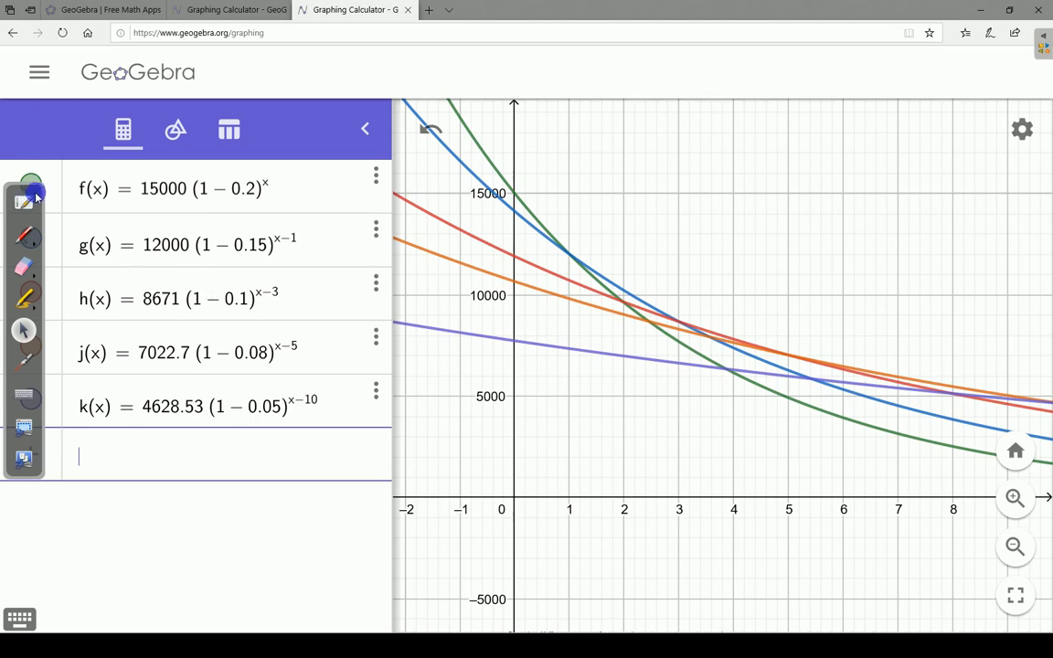
- Uncover the functions' visibility markers by moving the floating annotation toolbar, and hide the graphs of f, g, h, j and k
mouse_move(41, 171)
left_mouse_down()
mouse_move(99, 192)
mouse_move(114, 181)
left_mouse_up()
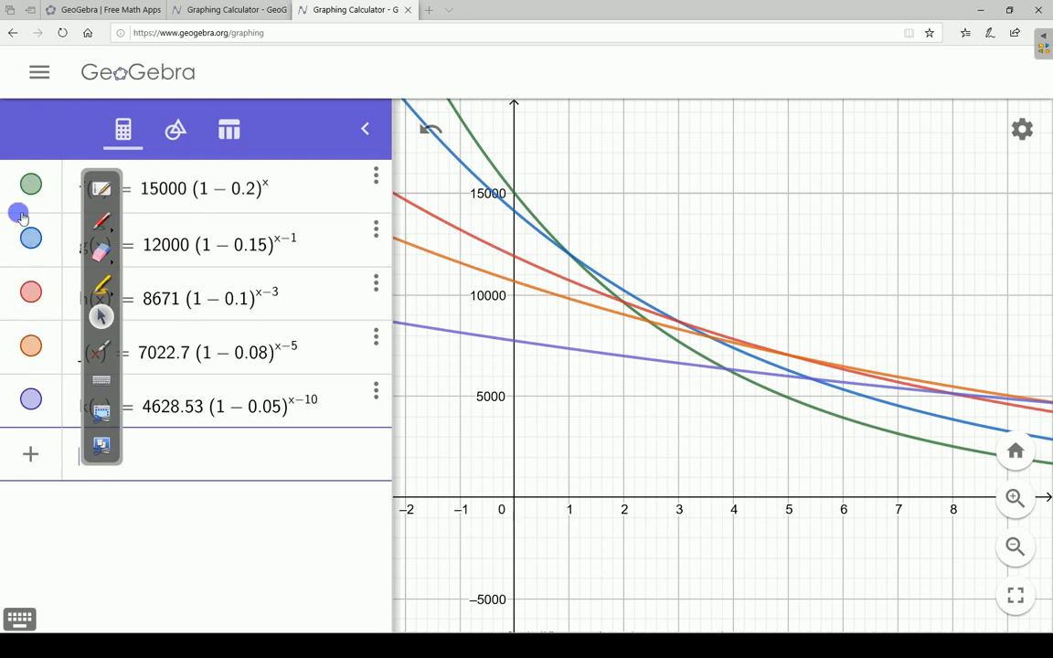
left_click(30, 184)
left_click(30, 239)
left_click(31, 291)
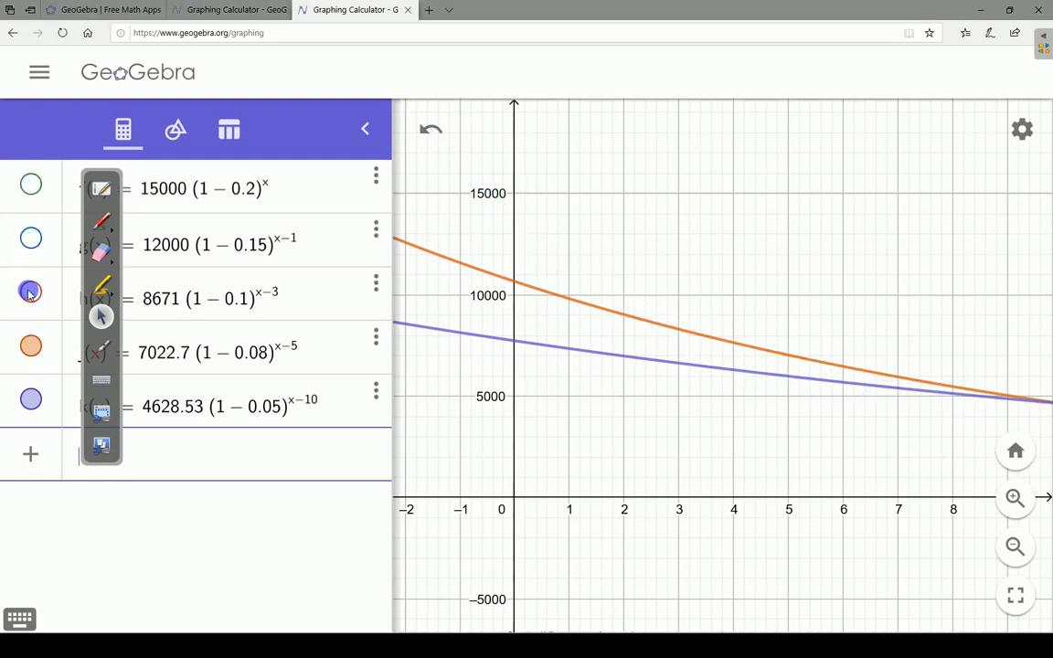
left_click(30, 345)
left_click(29, 399)
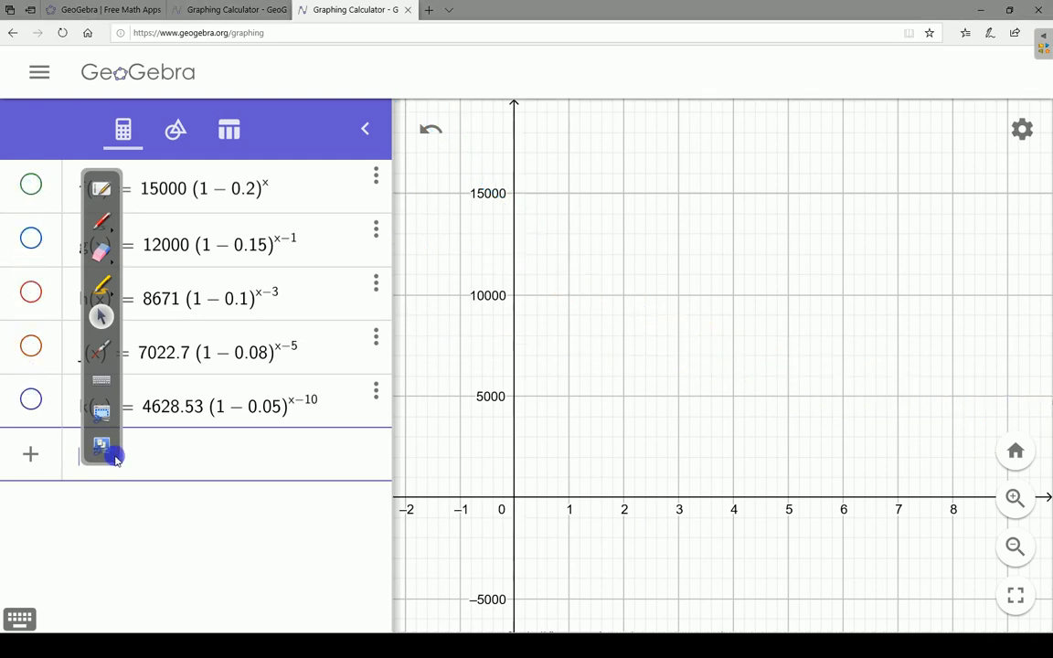
- Dismiss the screen-capture options and move the floating annotation toolbar off the function list to the far edge of the graph
left_click(98, 450)
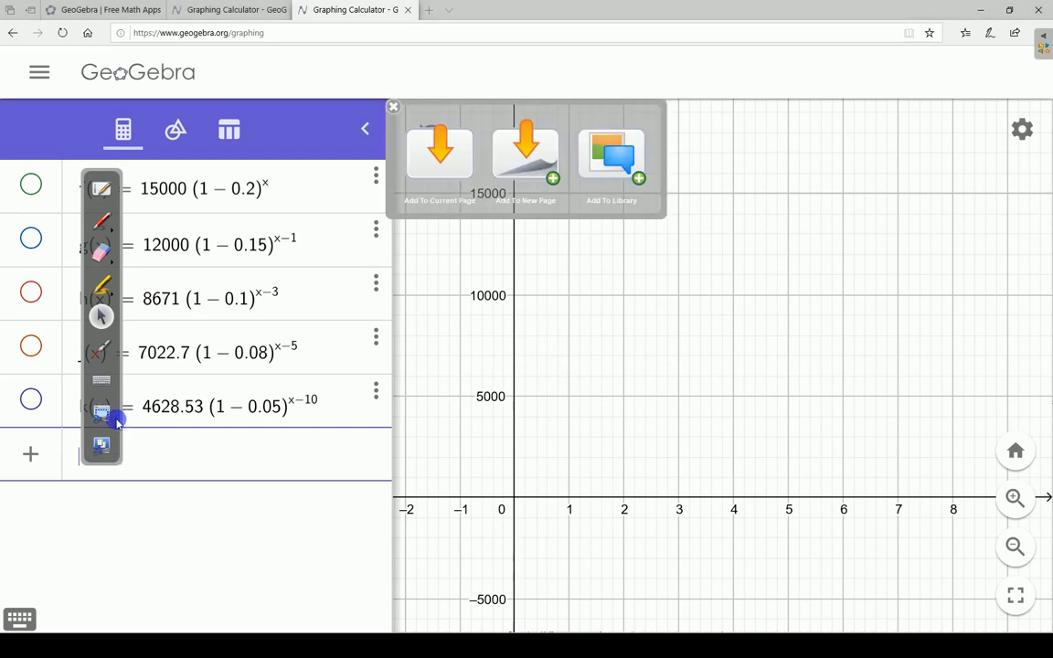
left_click(393, 107)
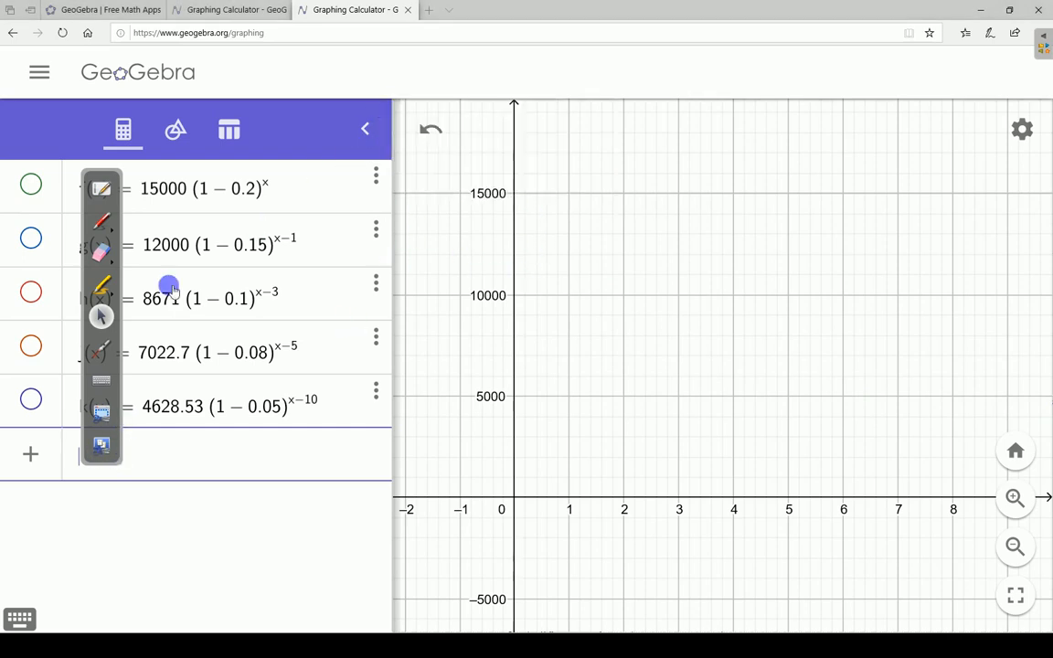
left_click_drag(118, 313, 1016, 277)
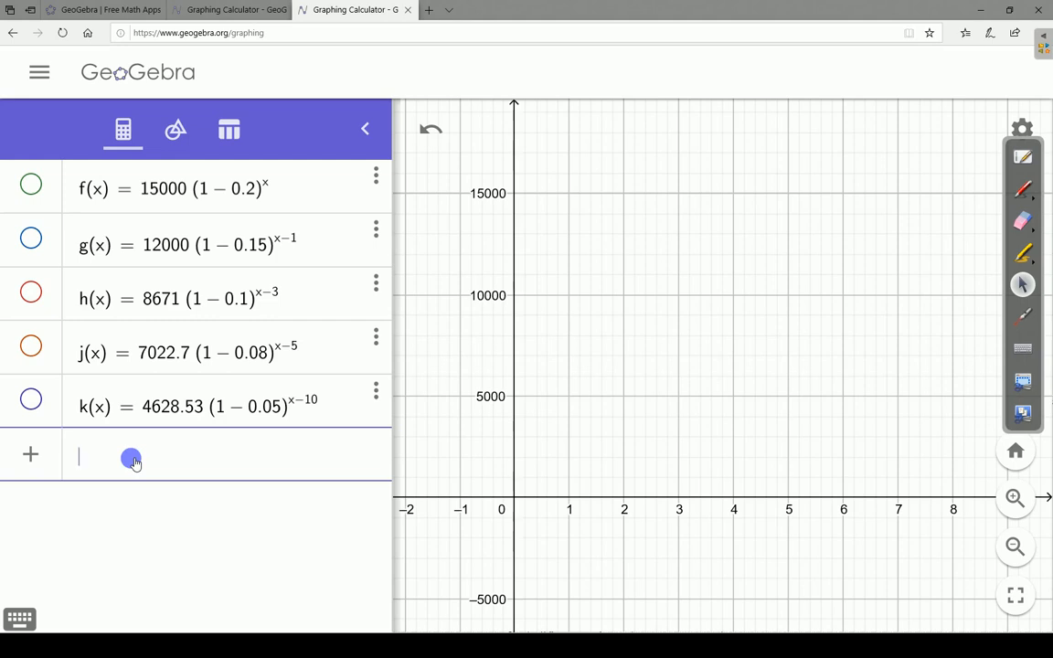
- Plot f only on the interval from 0 to 1 by entering function(f, x, 0, 1)
type("func")
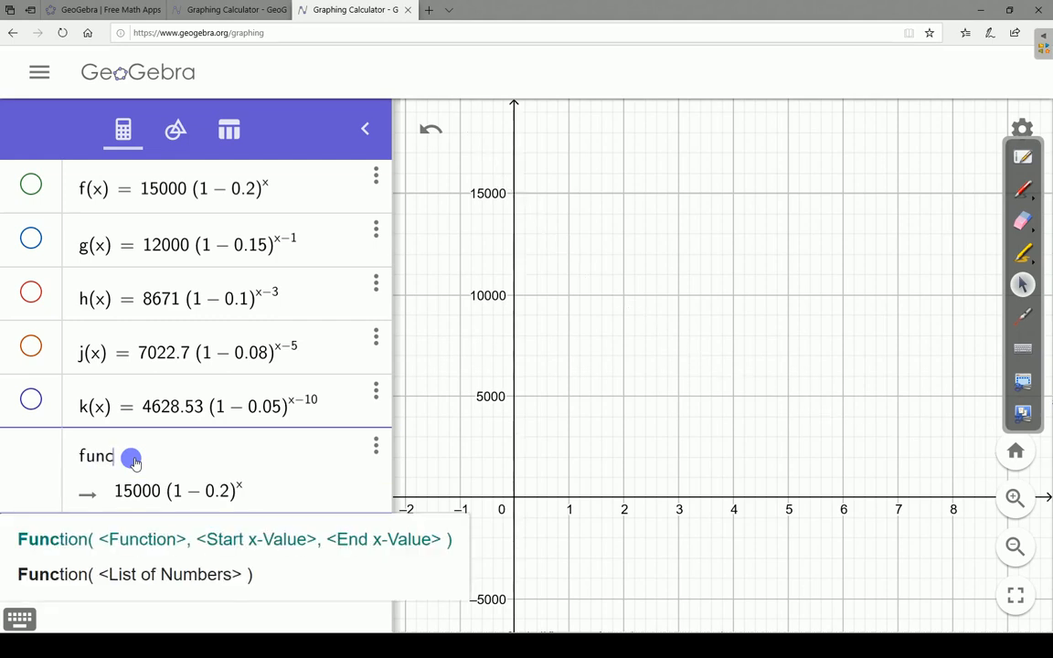
type("tion")
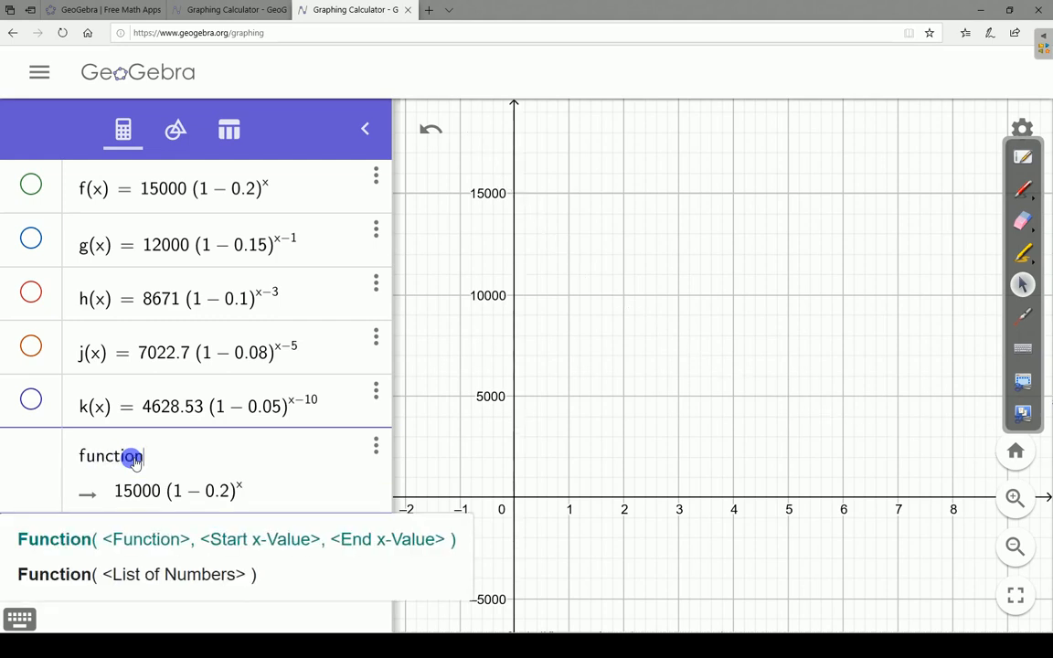
type("(")
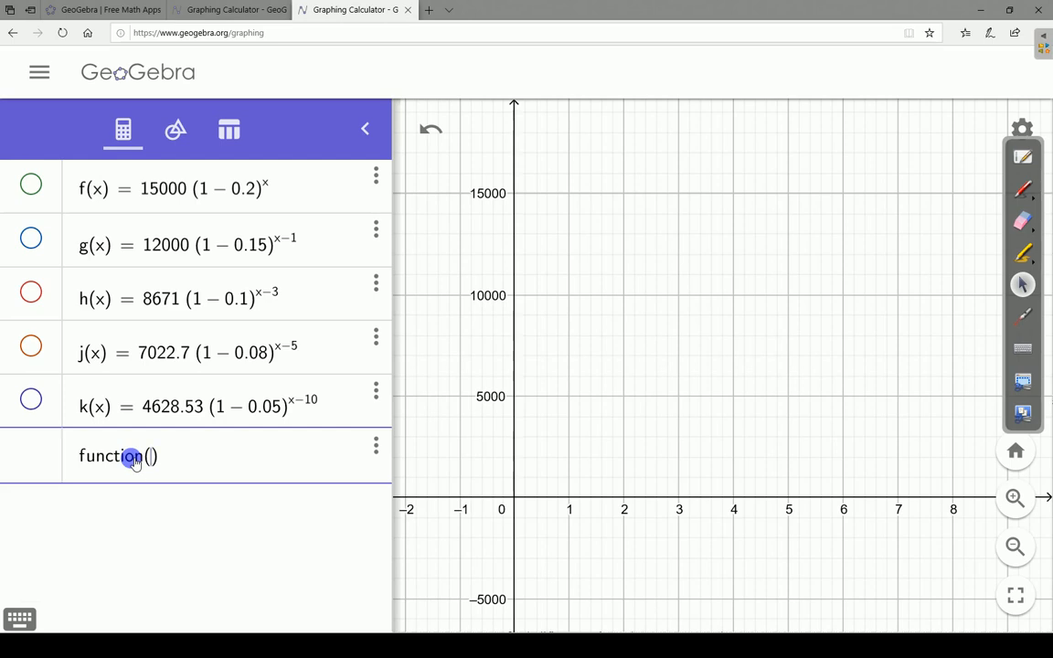
type("f, x, 0")
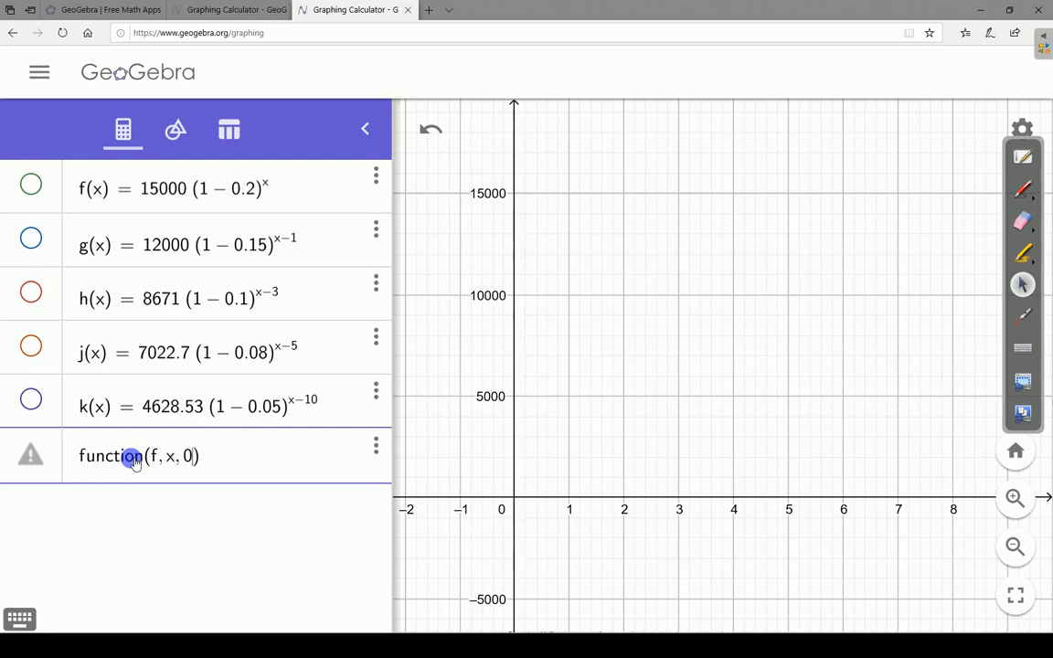
type(", 1")
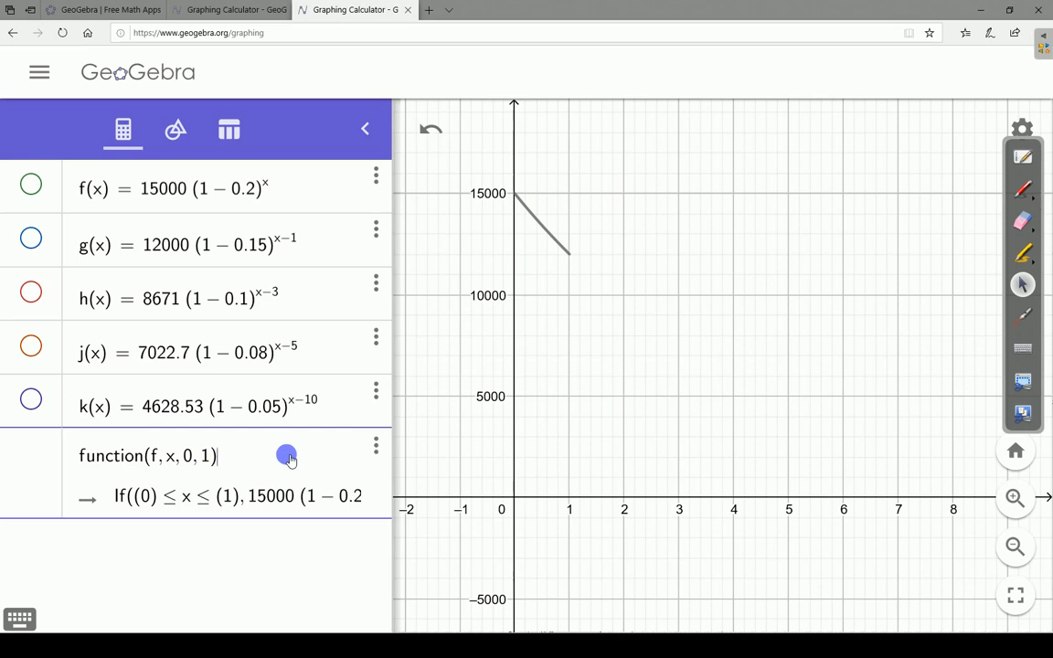
key("Return")
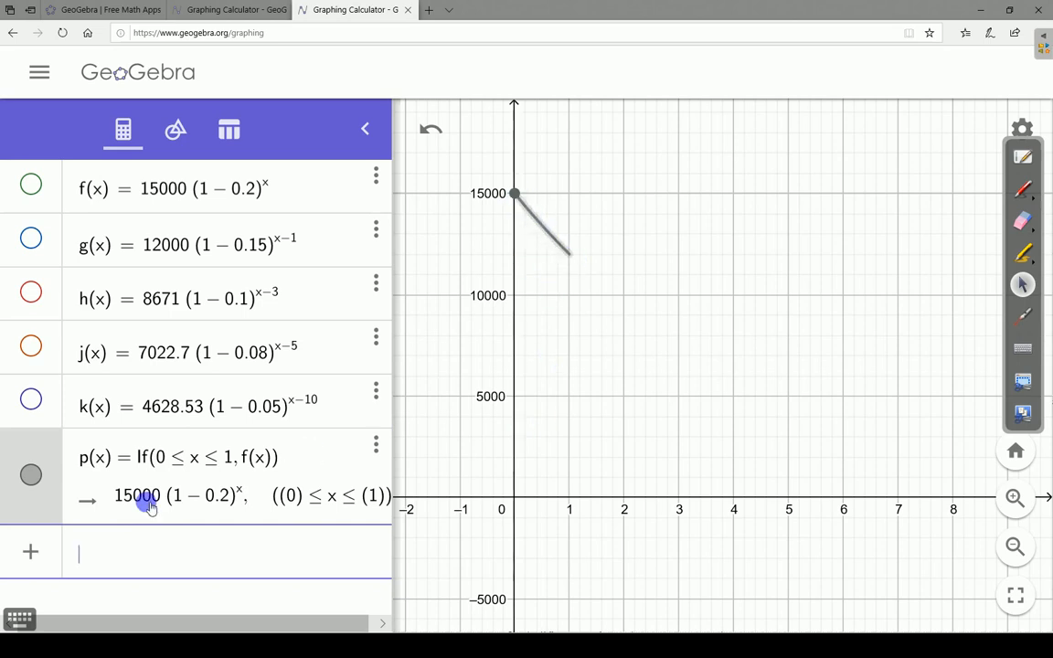
- Plot g only on the interval from 1 to 3 by entering function(g, x, 1, 3)
left_click(125, 562)
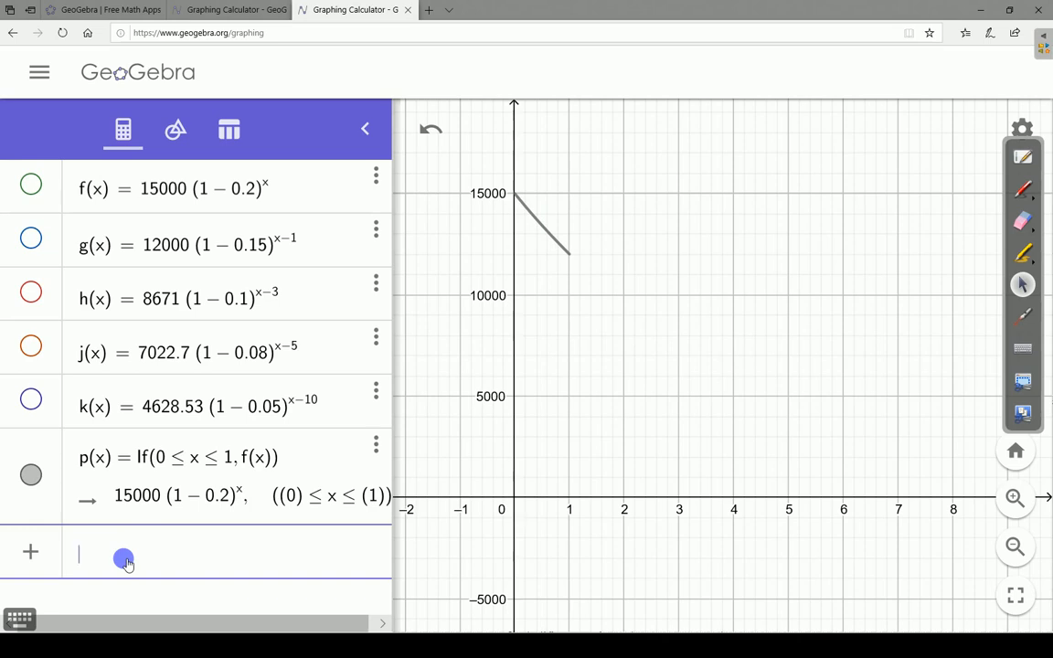
type("function")
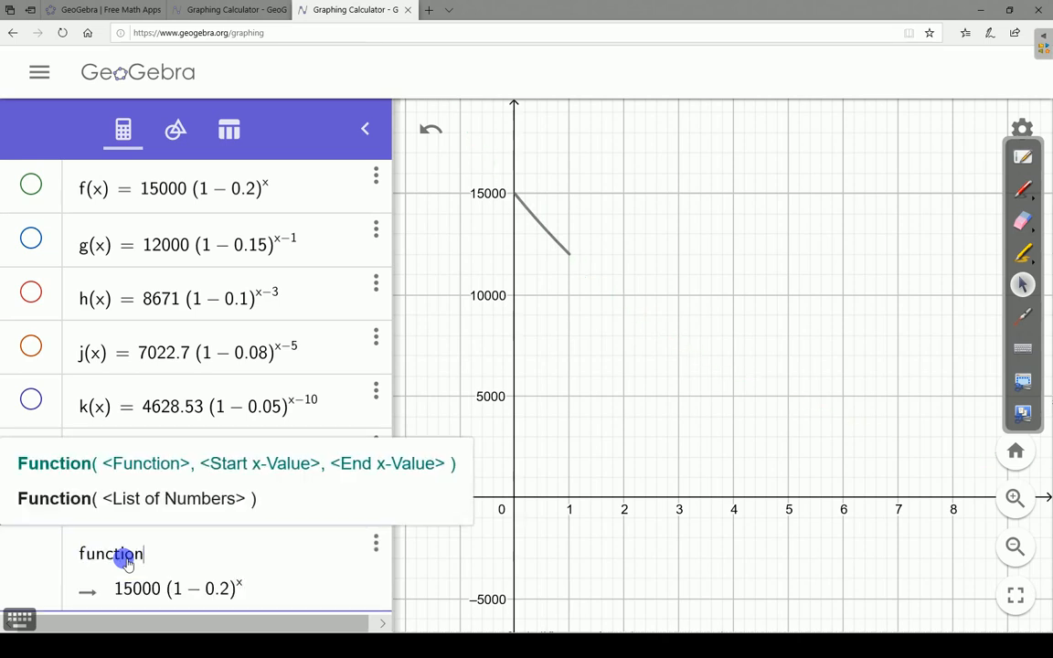
type("(")
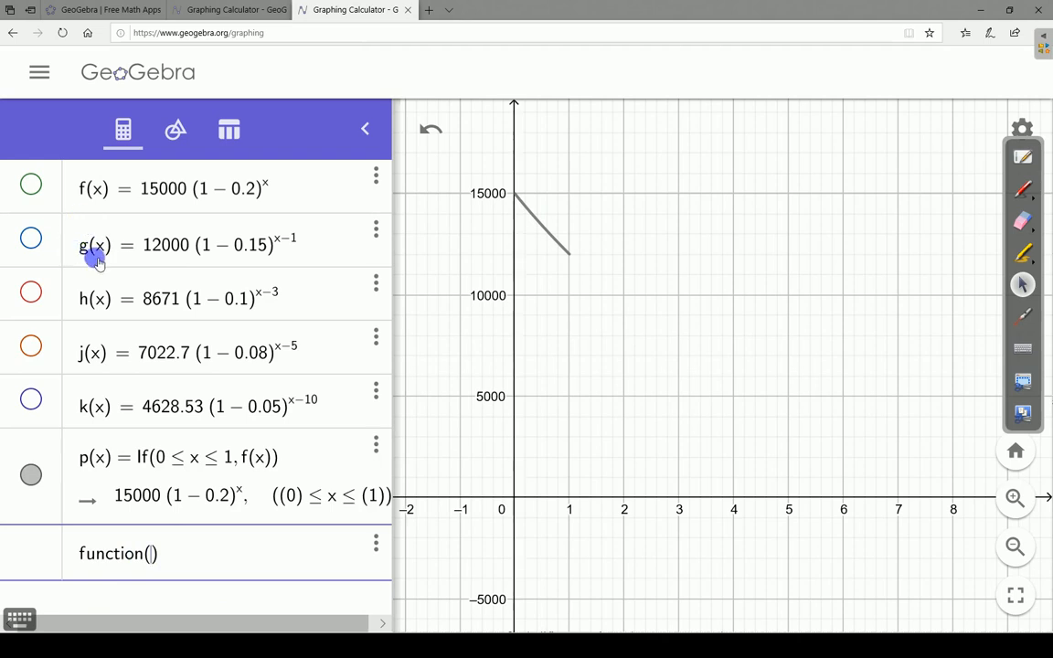
type("g")
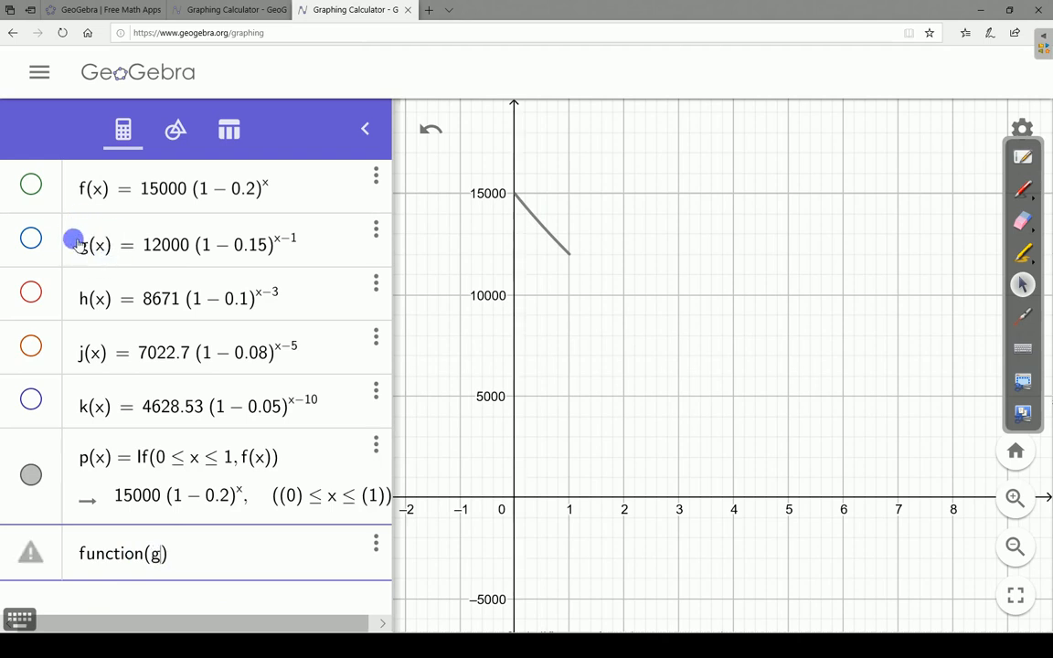
type(", x, 1,")
type("3")
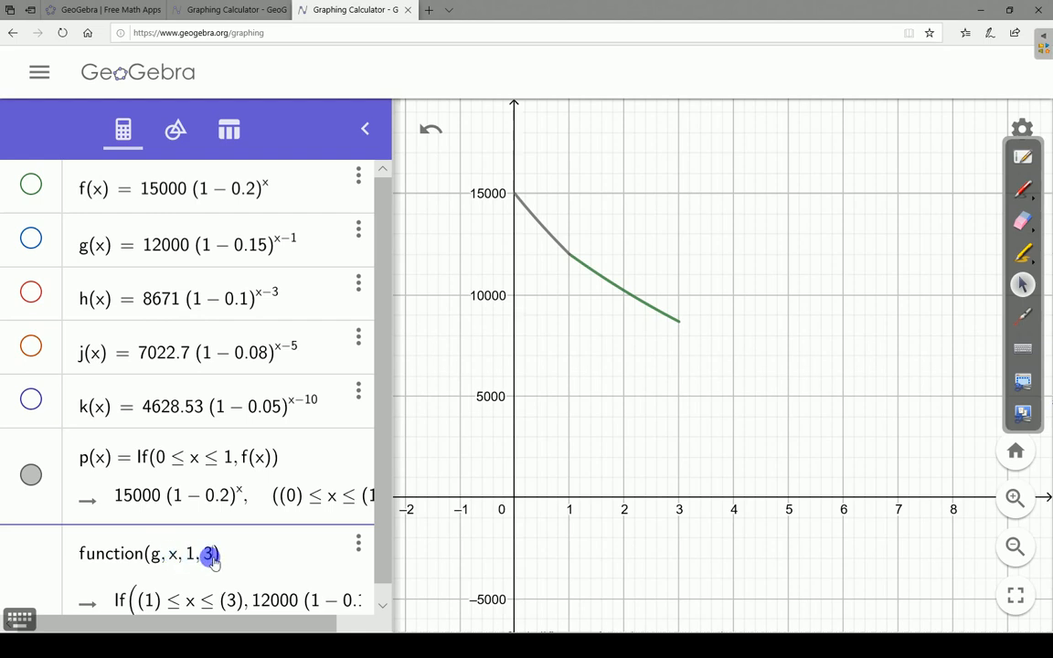
key("Return")
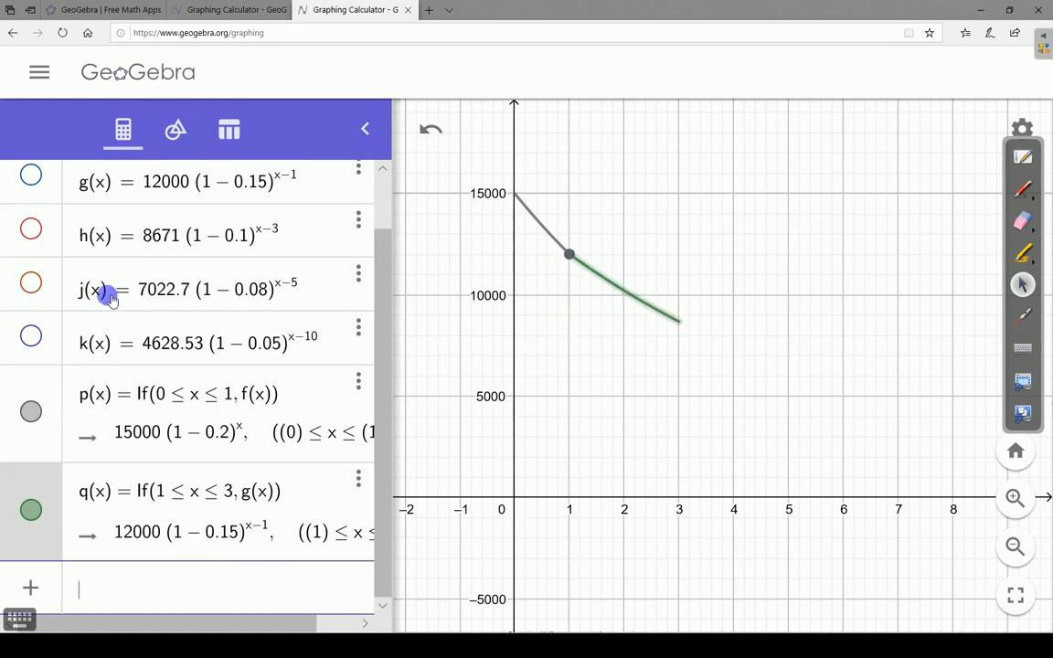
- Show the full g(x) curve to compare it with its restricted segment, and hide it again
left_click(32, 179)
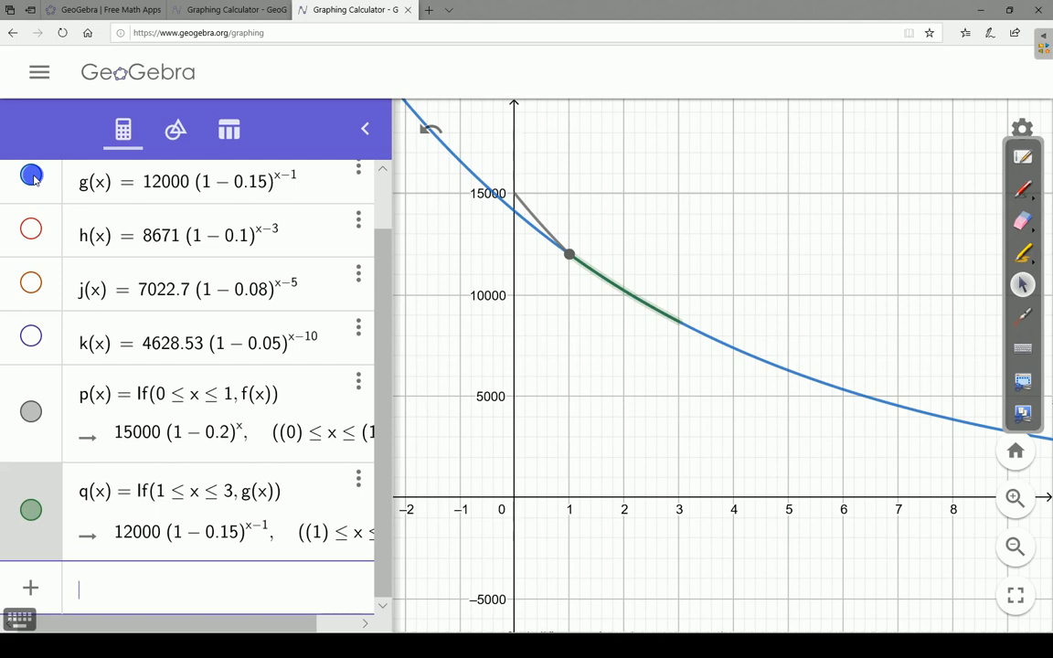
left_click(32, 177)
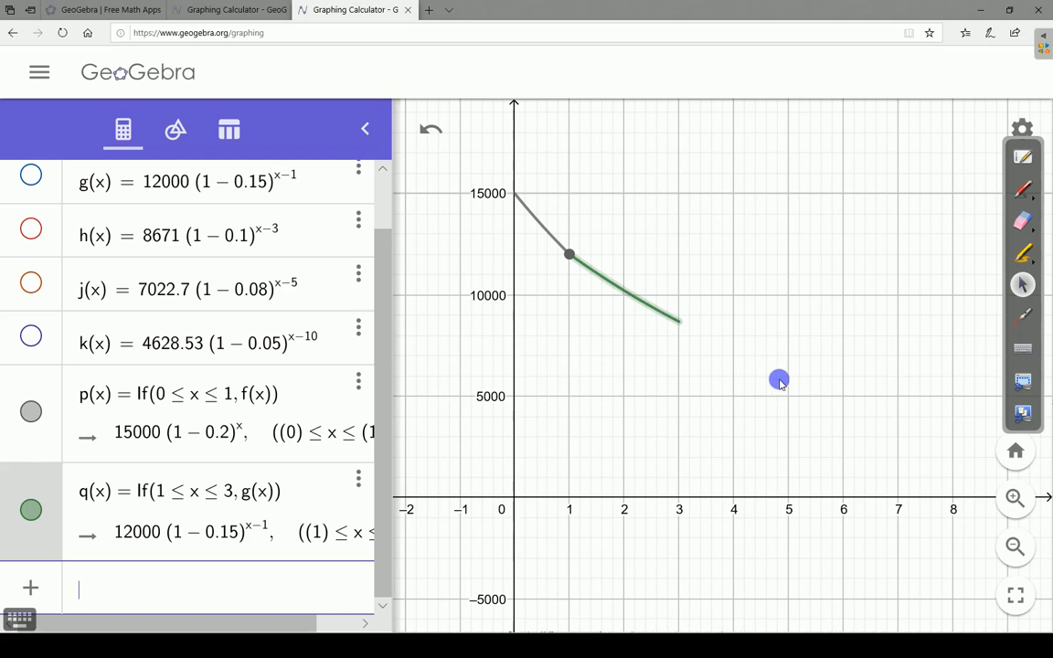
- Switch to the Snipping Tool and capture a new snip covering the GeoGebra function list and the graph of the restricted segments
left_click(611, 223)
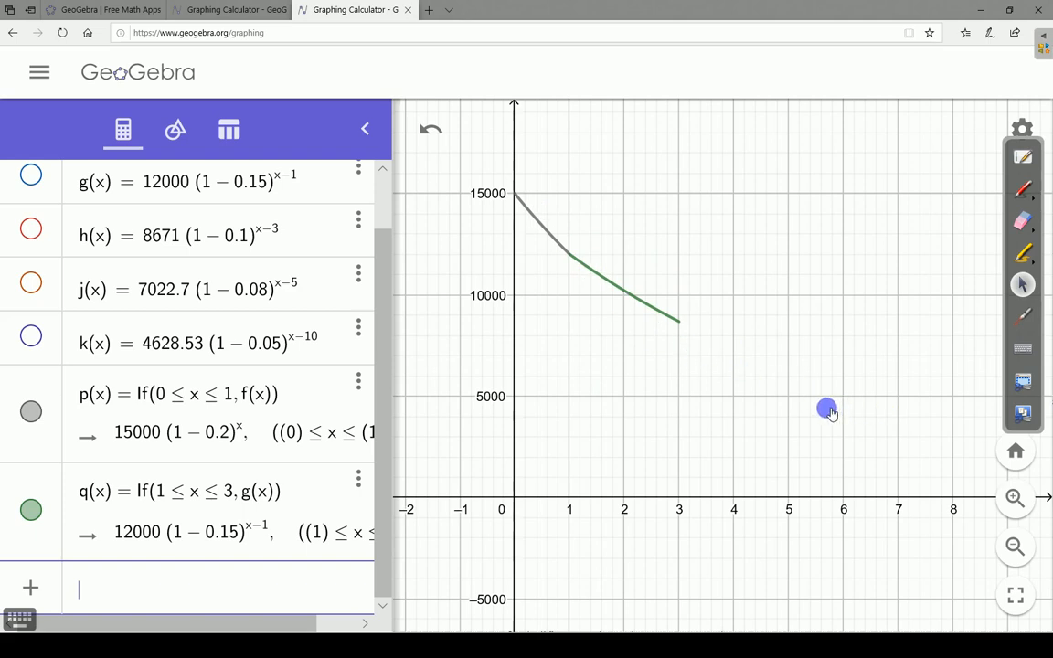
left_click_drag(869, 376, 755, 393)
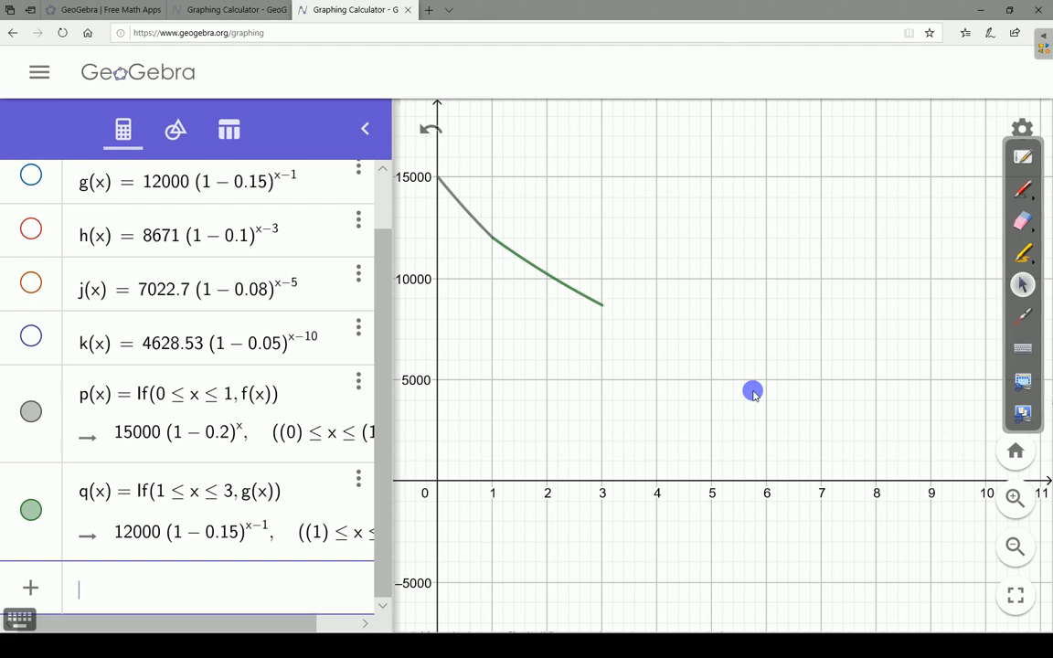
key("super")
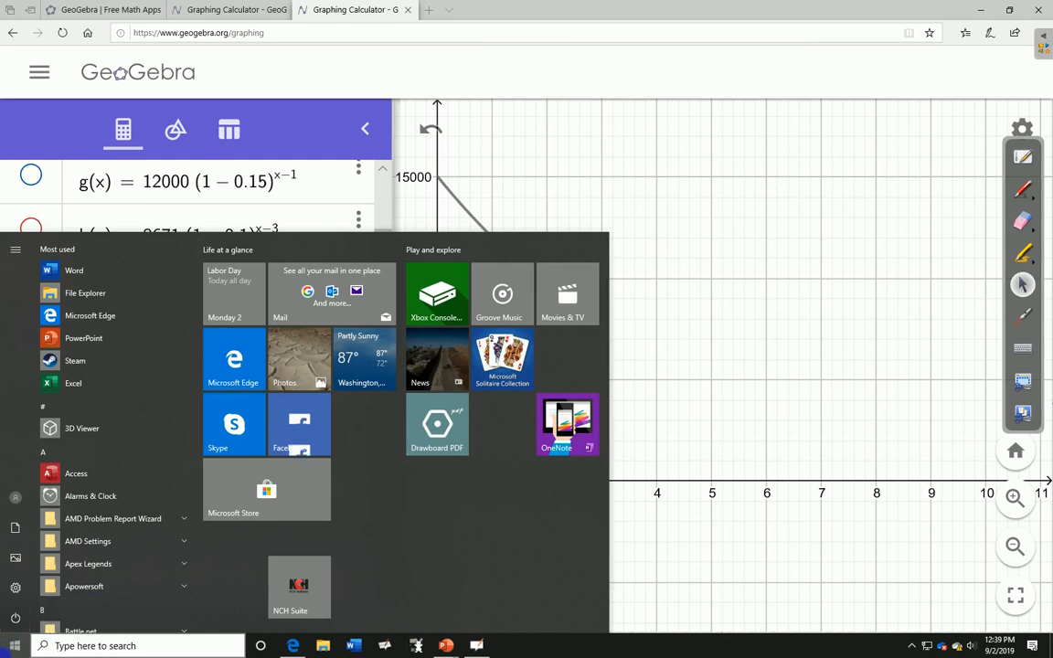
left_click(82, 645)
type("snip")
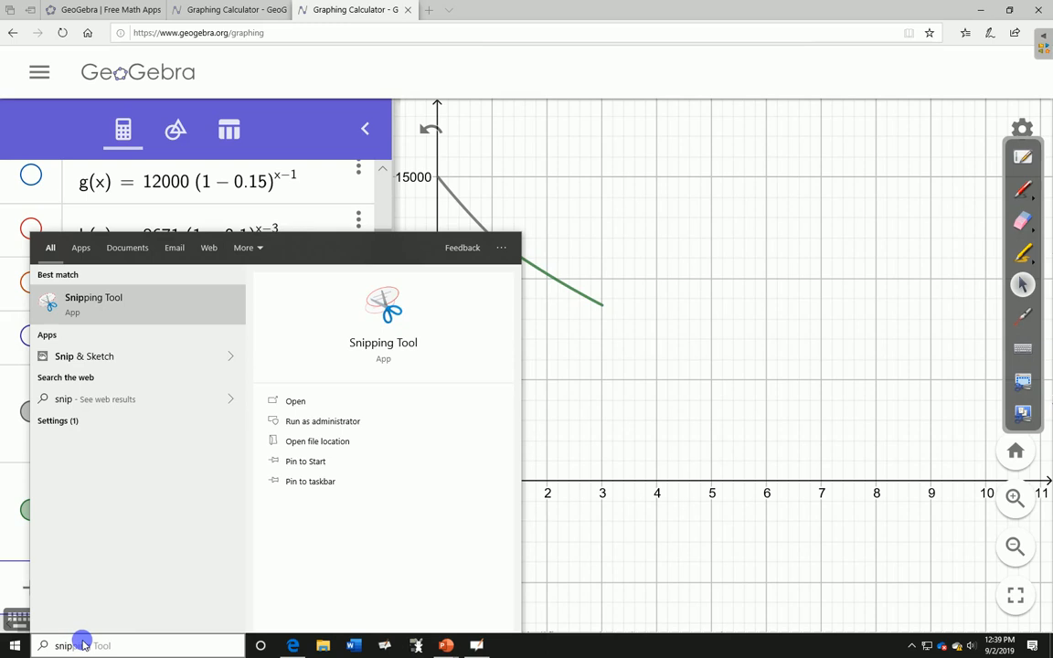
key("Return")
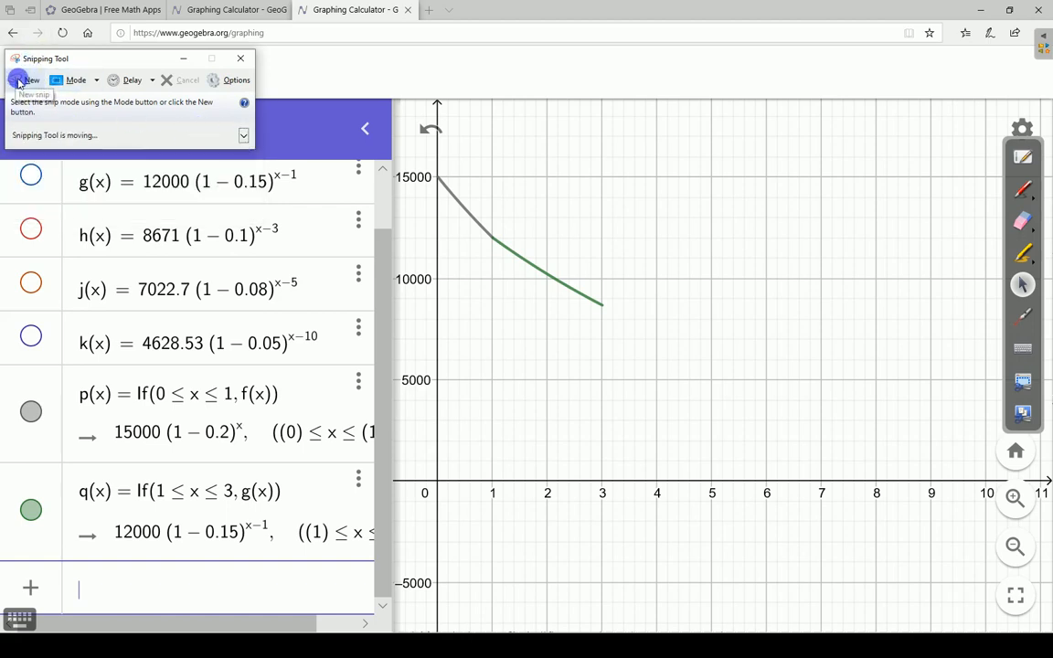
left_click(18, 83)
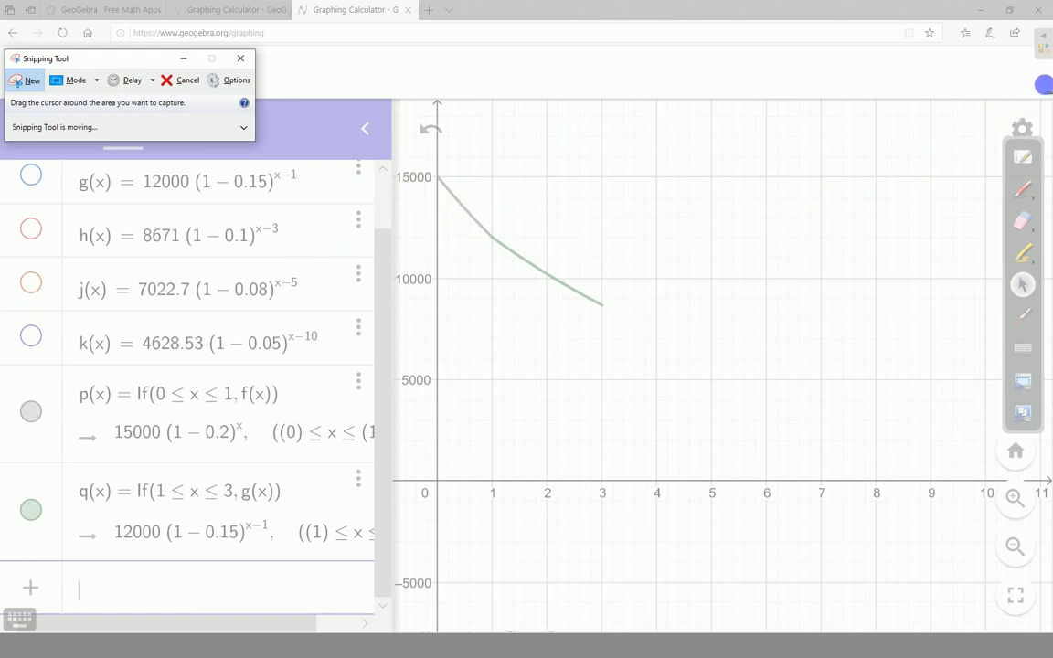
left_click_drag(1047, 80, 6, 576)
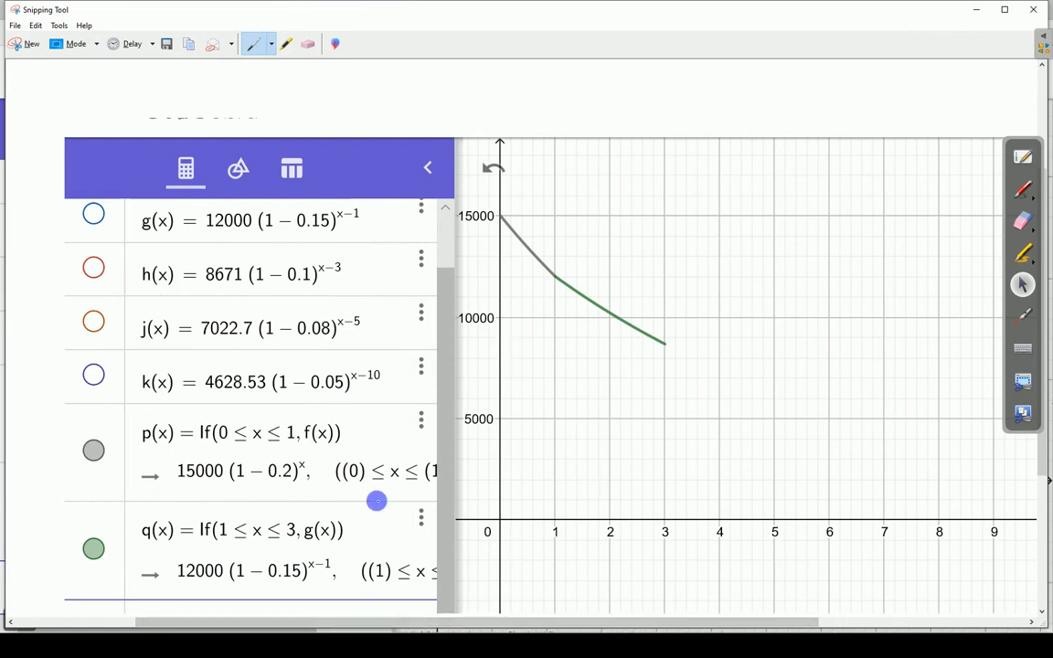
- Switch to Word, create a blank document and paste the captured snip of the graph into it
key("super")
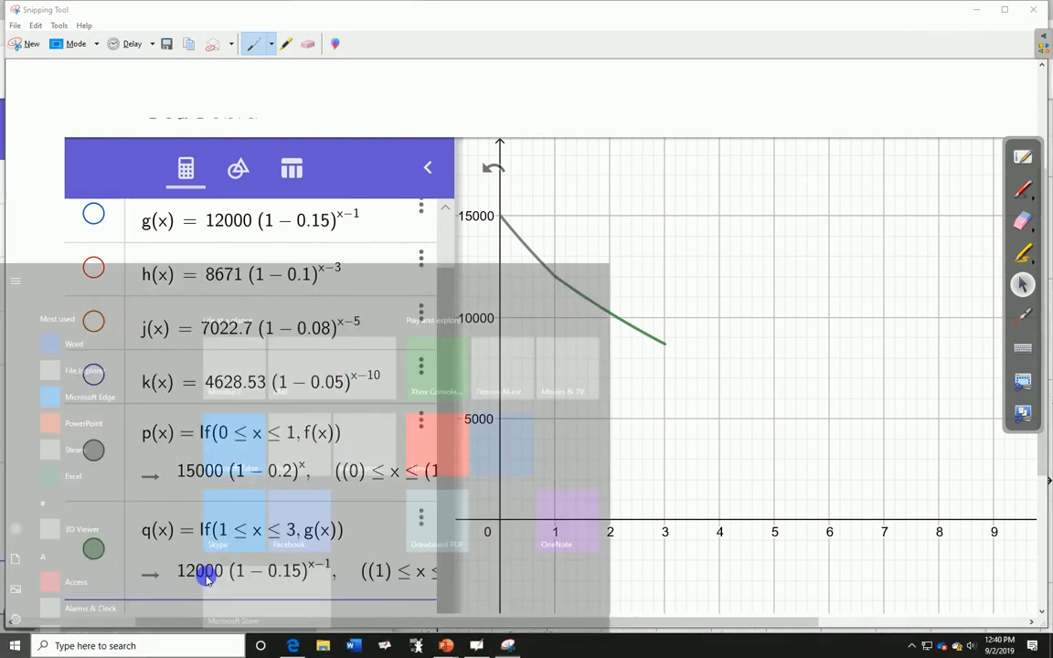
left_click(155, 646)
type("word")
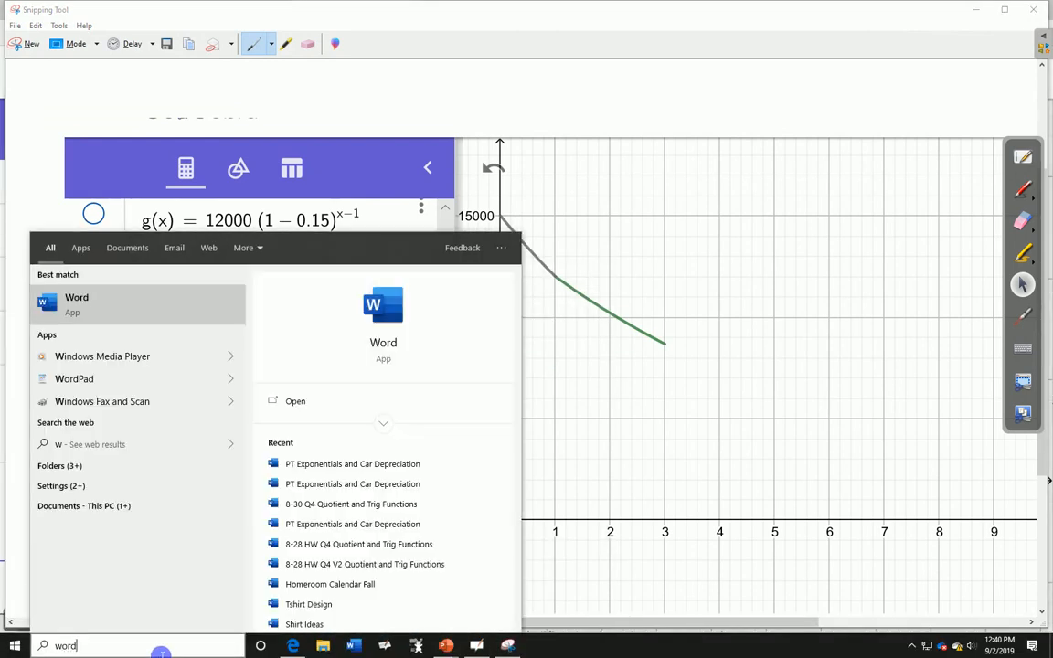
key("Return")
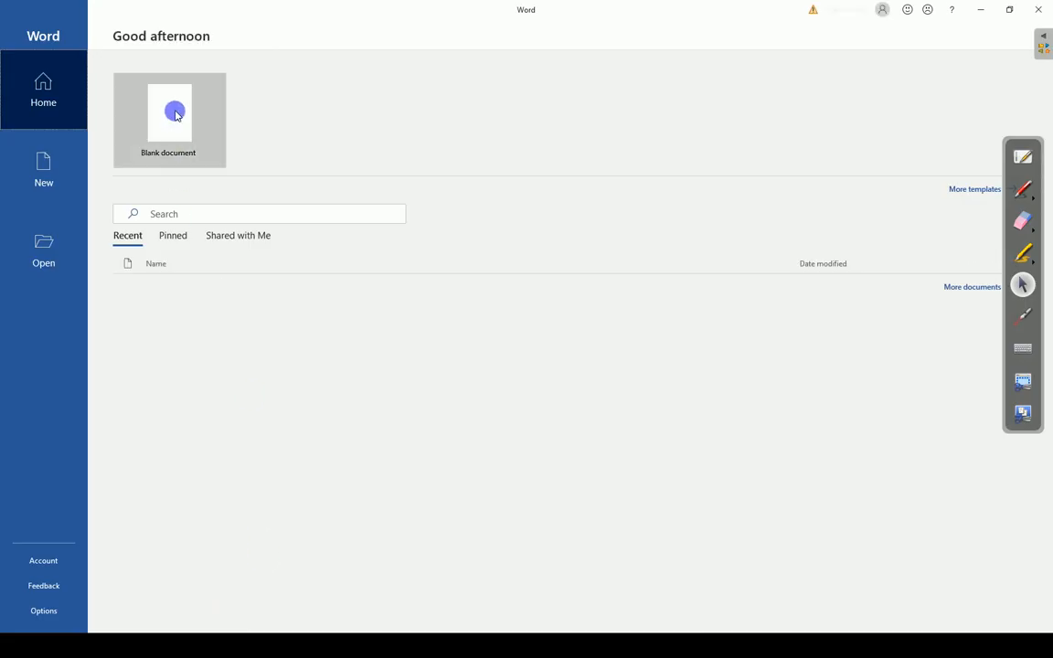
left_click(174, 113)
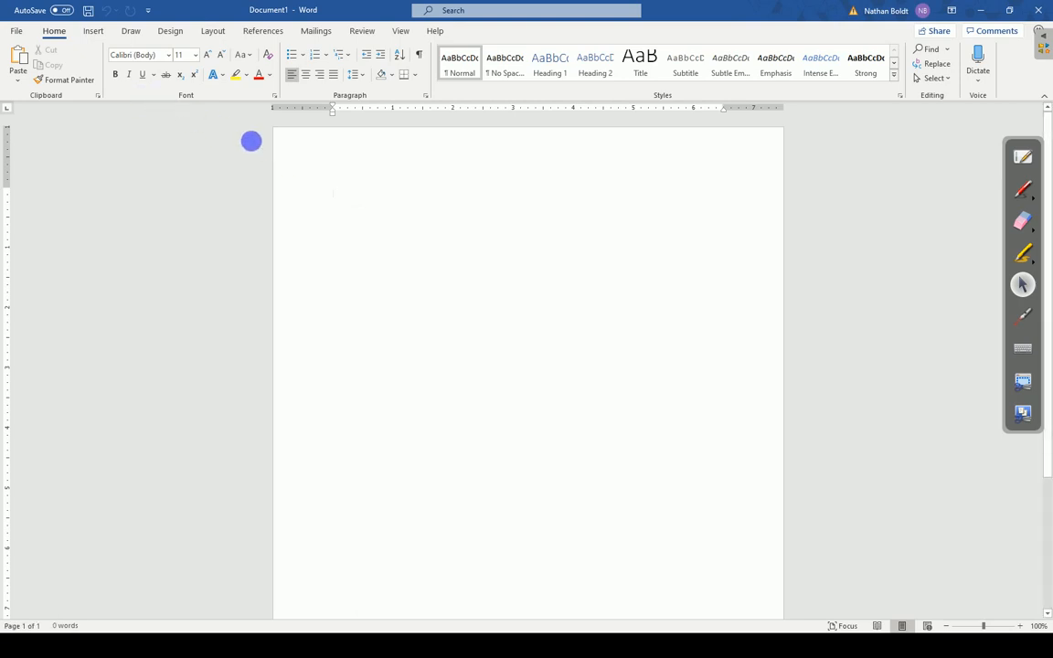
key("ctrl+v")
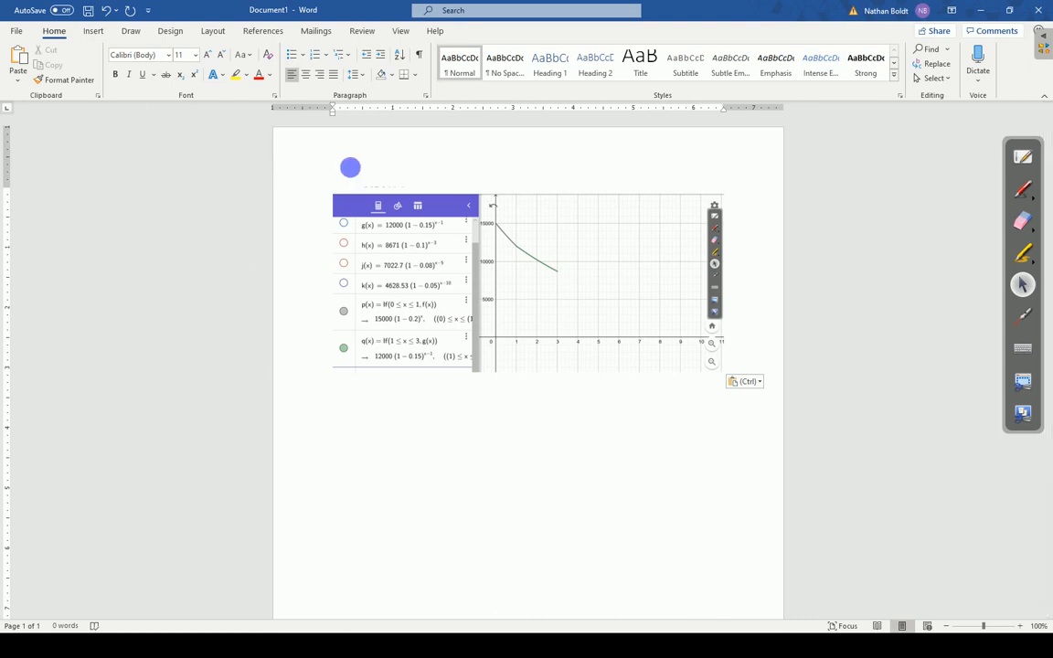